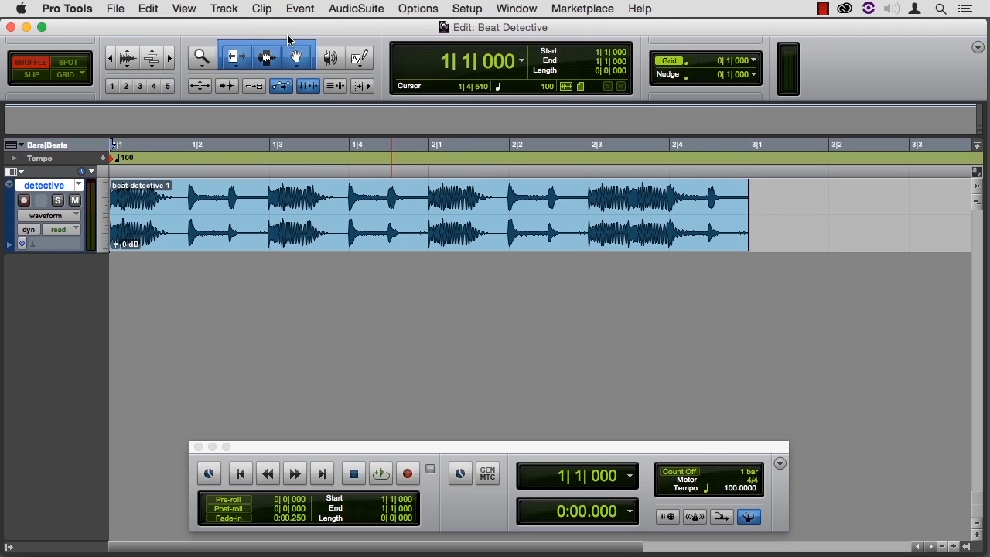
Step: Open the Tempo Operations window to review its constant tempo settings, and close it without applying anything
click(303, 10)
mouse_move(306, 42)
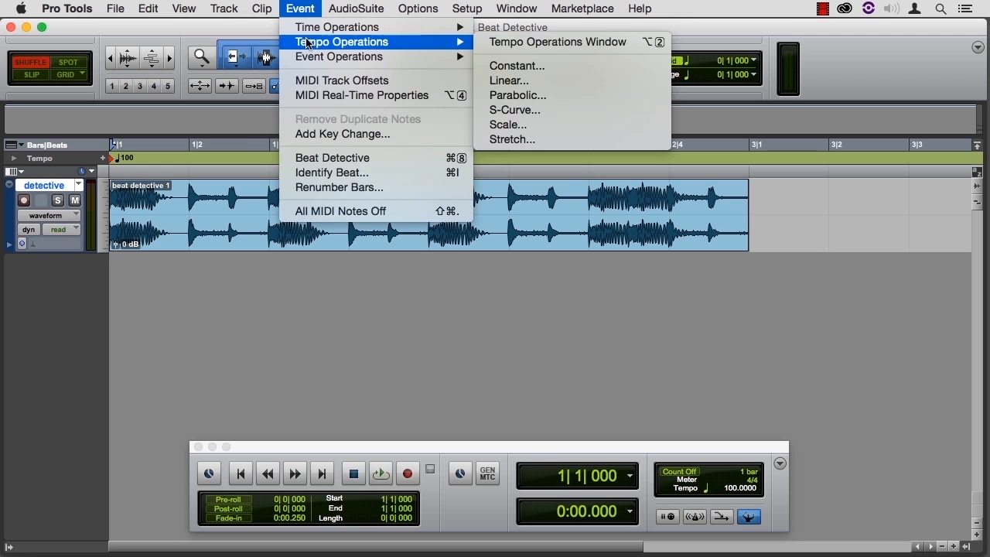
click(507, 44)
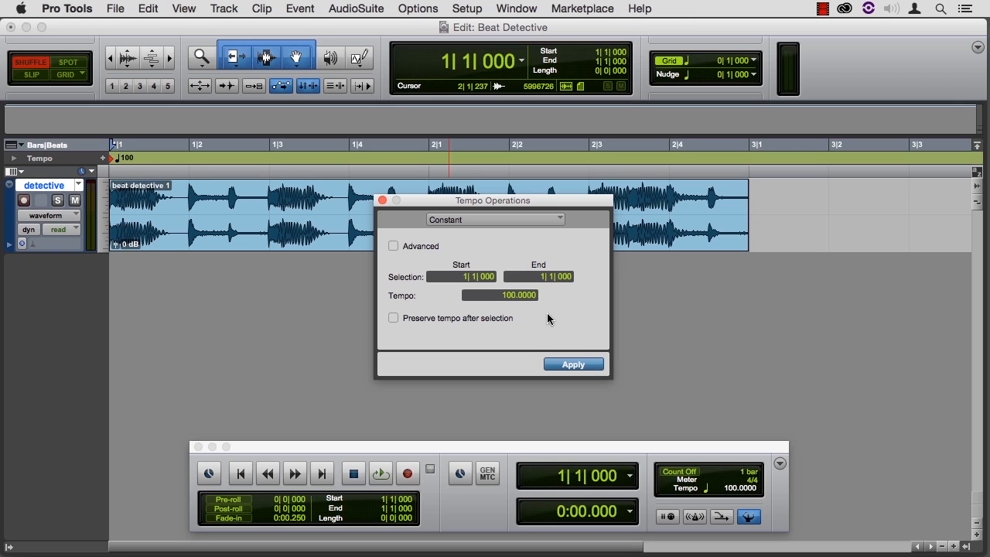
click(382, 201)
Step: Open Beat Detective, review the options of the MIDI operation, and return the operation to Audio
click(301, 8)
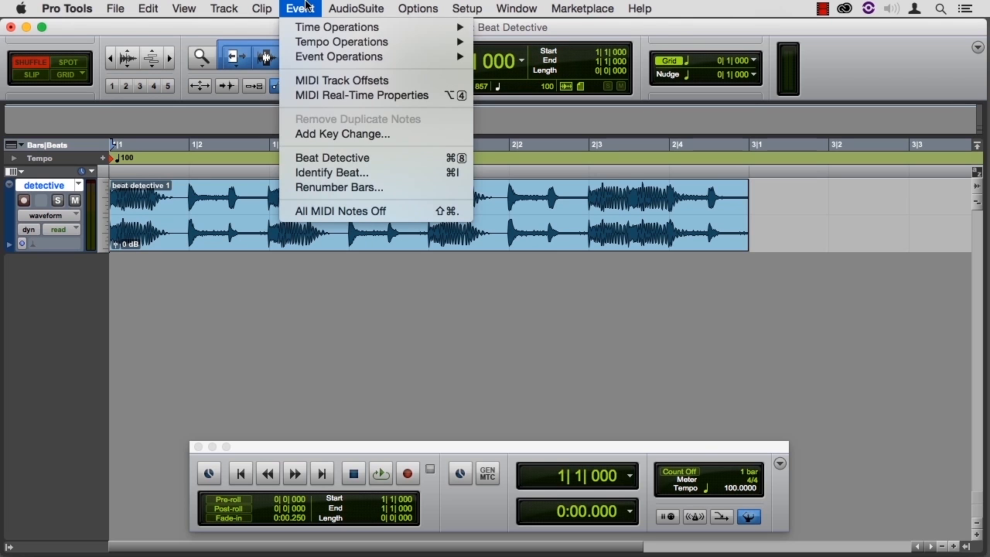
click(384, 165)
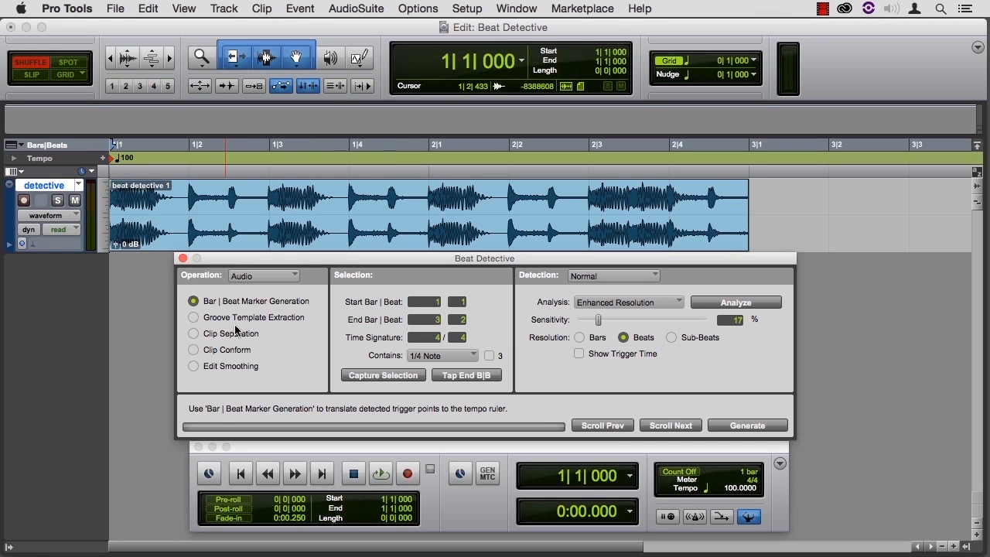
click(266, 276)
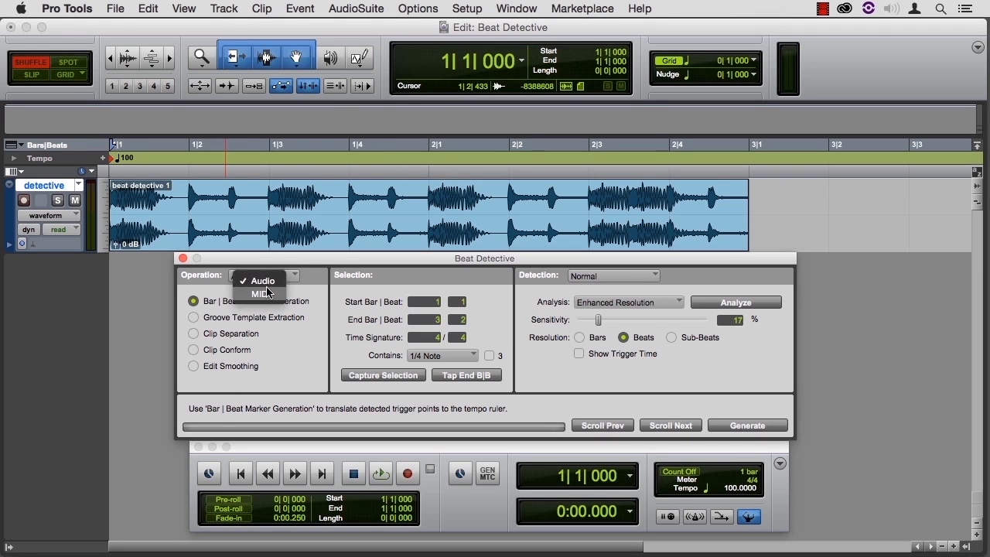
click(263, 293)
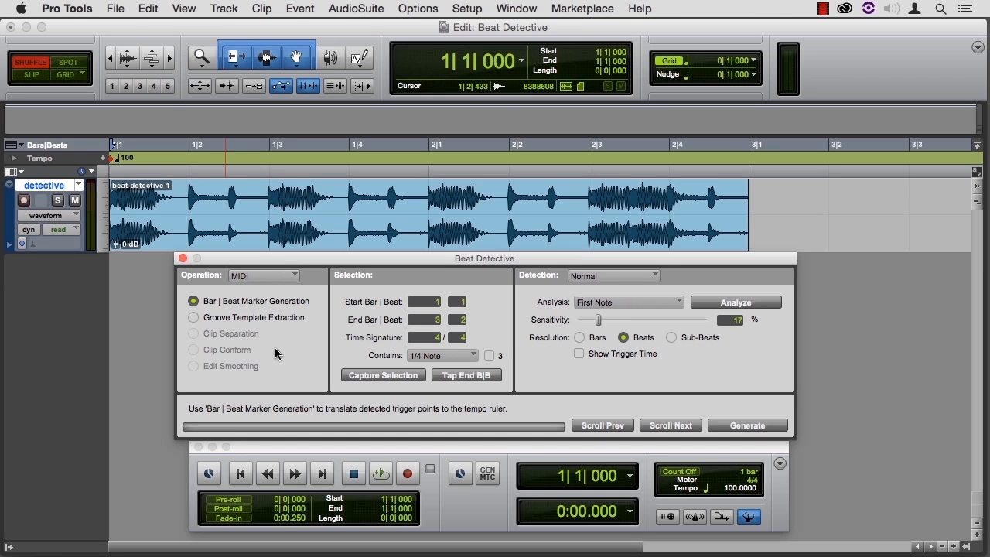
click(265, 277)
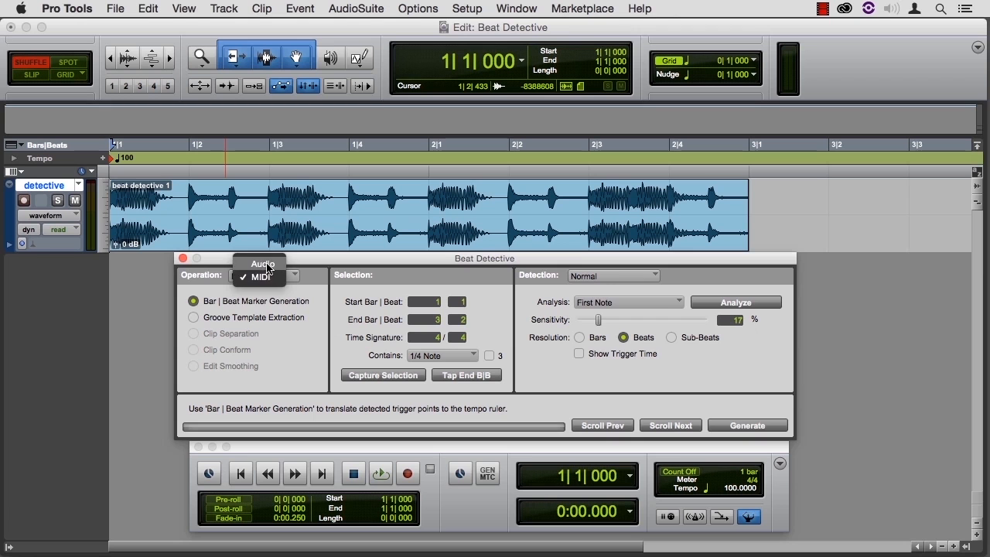
click(266, 264)
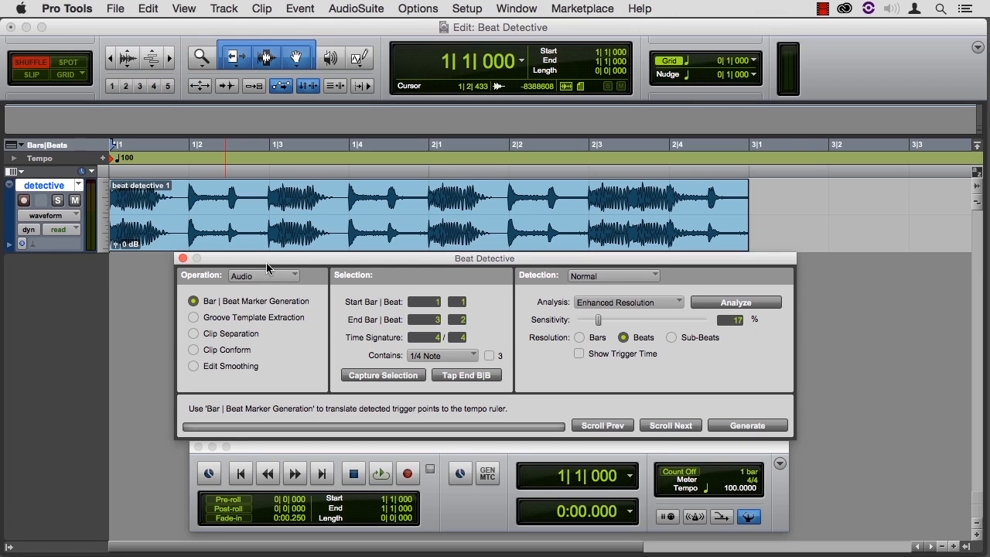
Step: Play back the drum loop on the detective track to hear its beats
key(space)
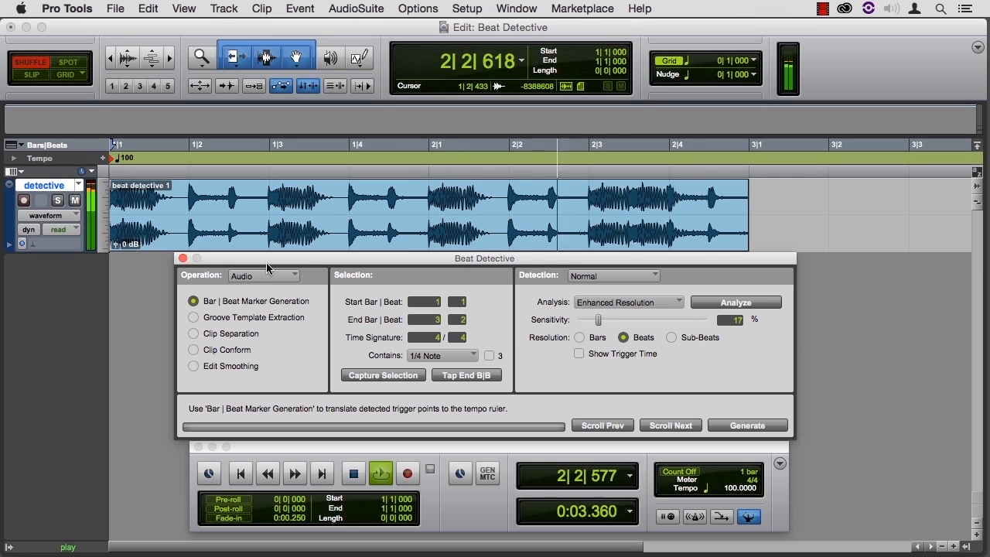
key(space)
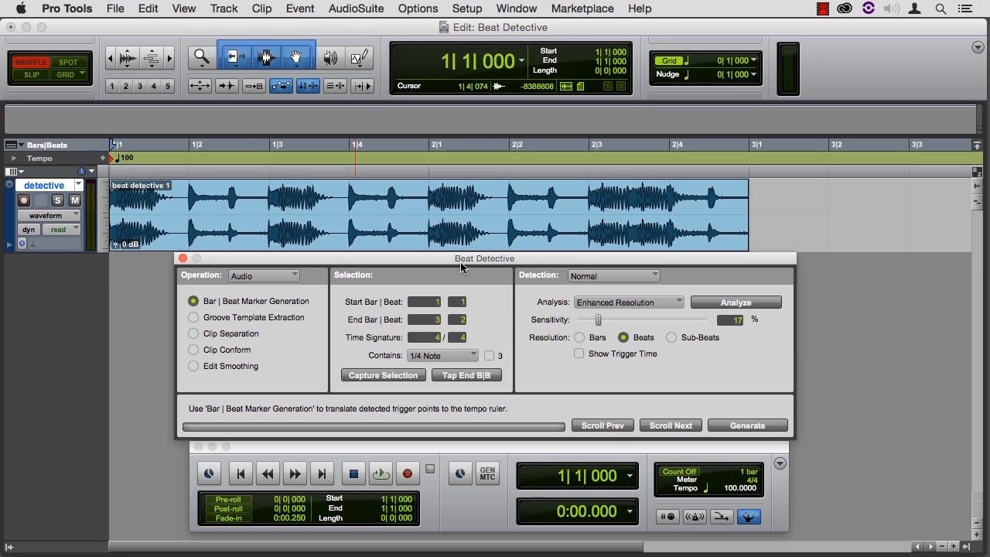
Step: Select the whole beat detective 1 clip and analyze it with Enhanced Resolution in Beat Detective
click(704, 301)
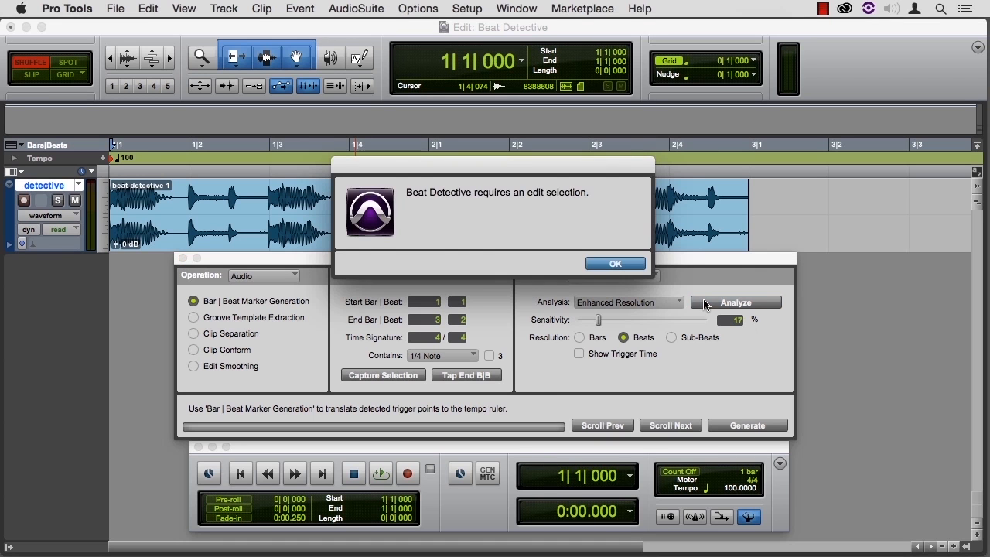
click(600, 263)
click(504, 237)
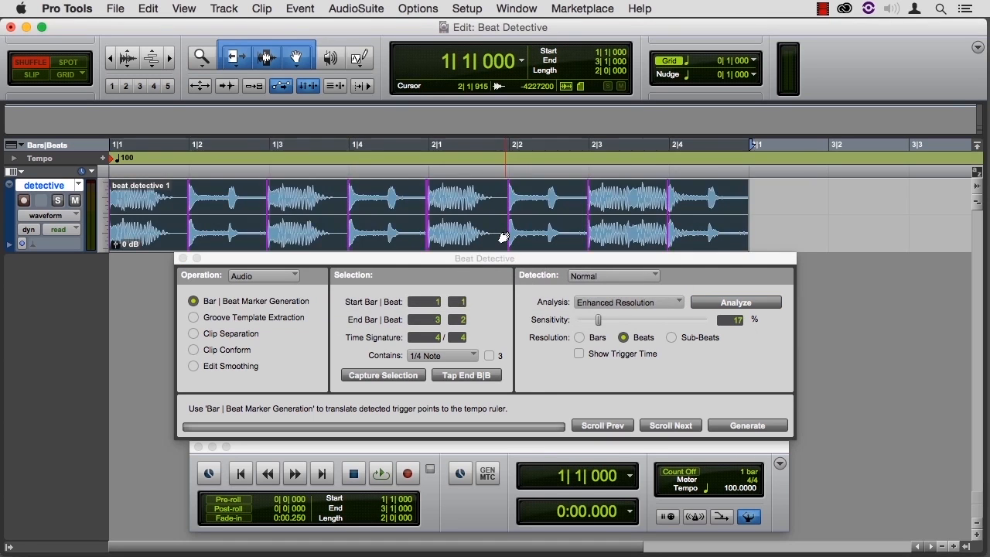
click(719, 303)
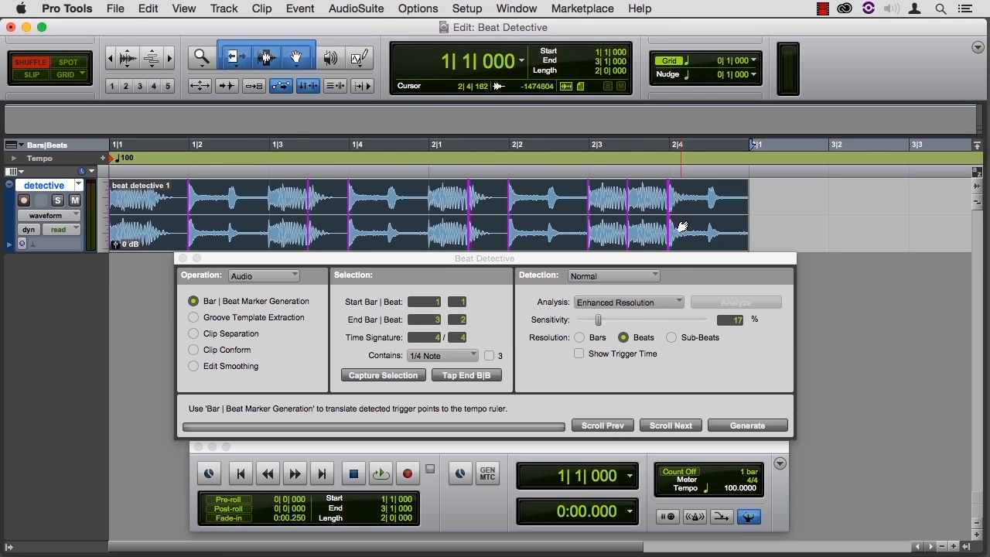
Step: Try a detection sensitivity of 63% and above with the Bars and Sub-Beats resolutions
drag(598, 322, 661, 323)
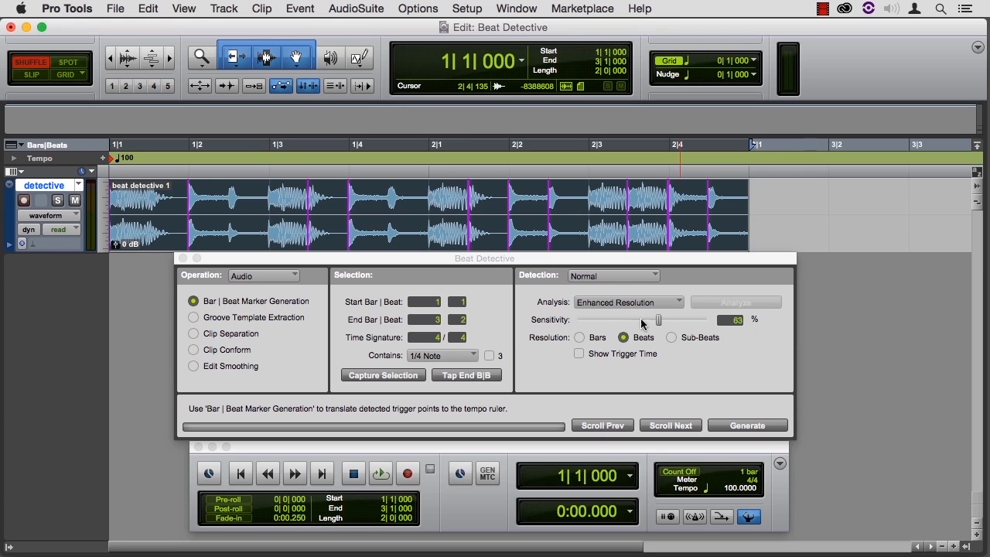
click(579, 337)
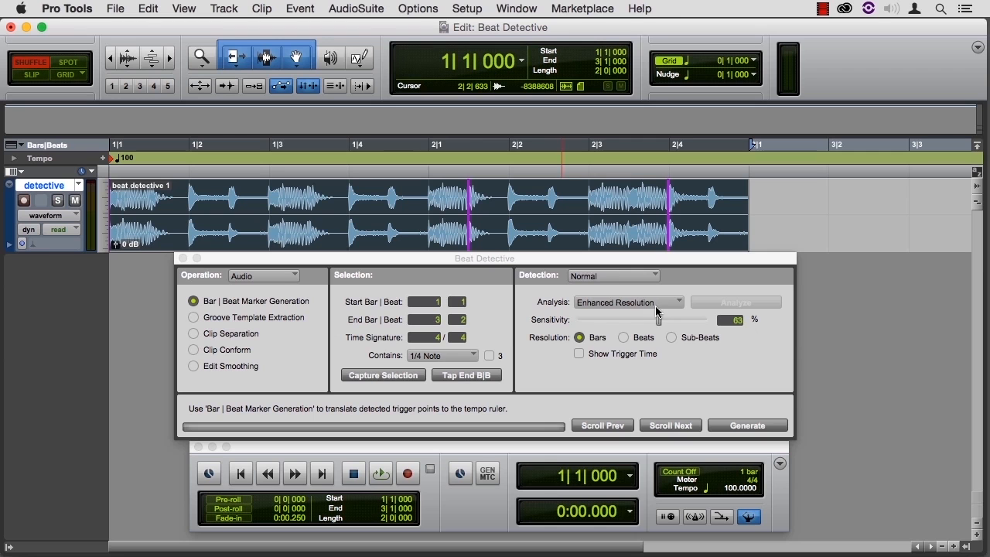
click(671, 337)
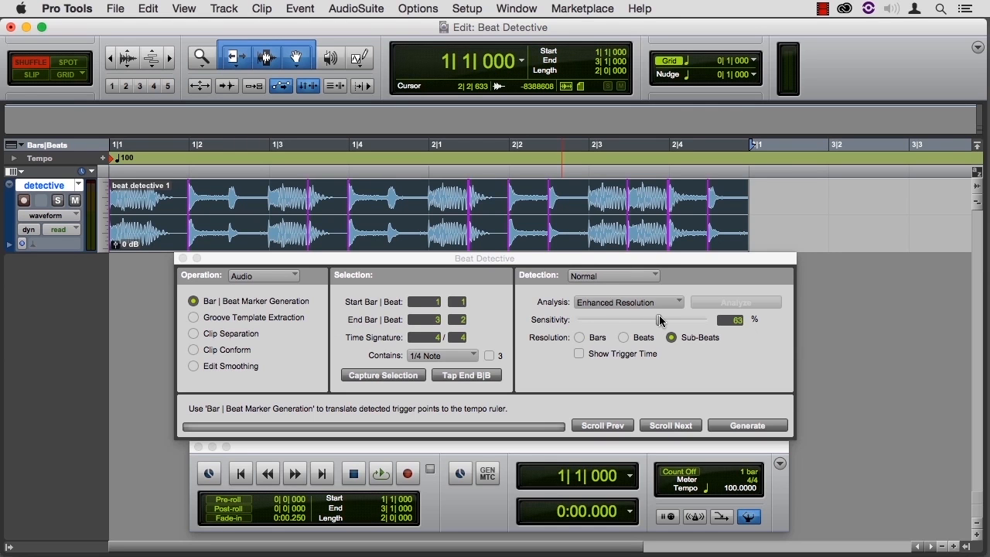
drag(660, 320, 681, 323)
Step: Set the detection sensitivity to 20% with Beats resolution, and show the trigger times on the clip
mouse_move(681, 323)
mouse_down()
mouse_move(653, 333)
mouse_move(648, 320)
mouse_move(599, 324)
mouse_up()
click(624, 335)
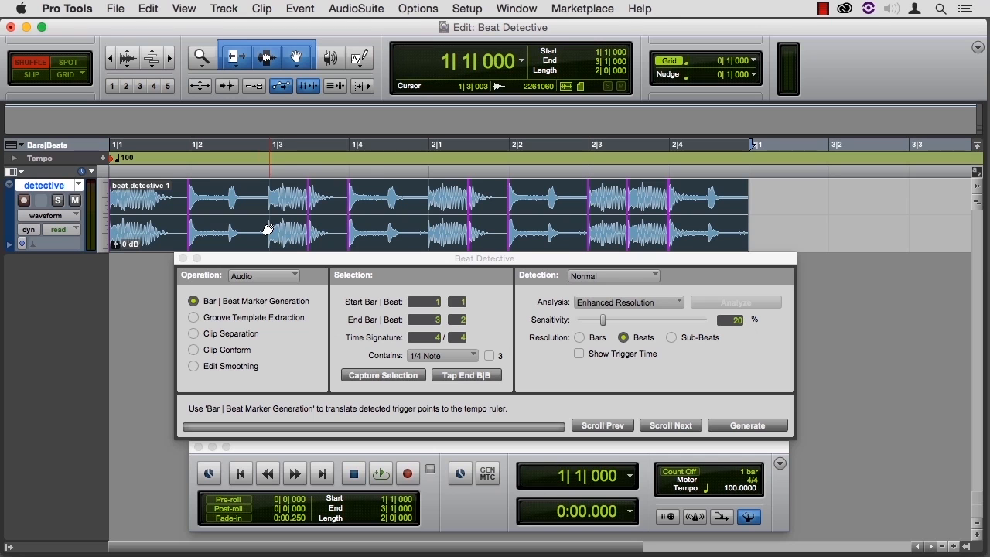
click(579, 354)
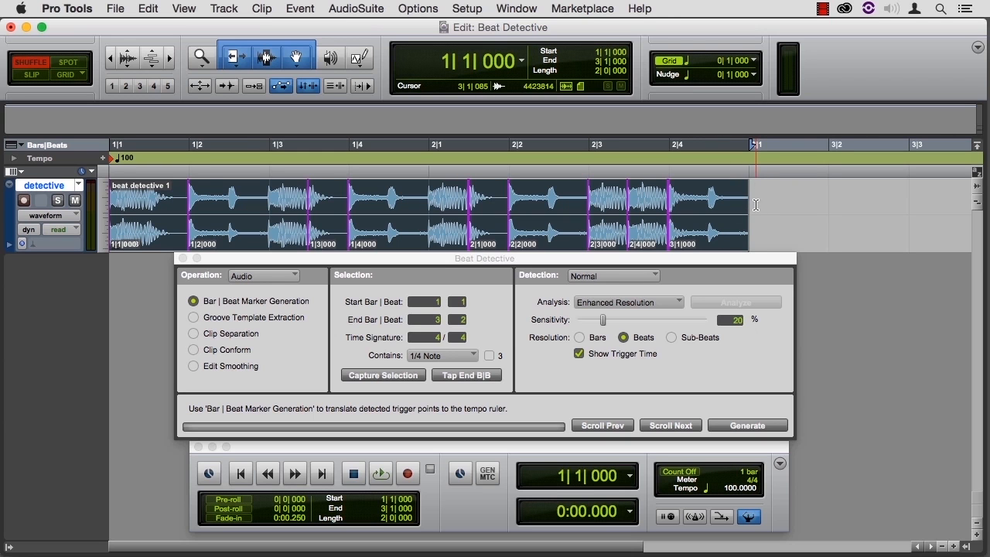
Step: Try ending the Beat Detective selection at bar 2, beat 4 and analyze the clip again
click(425, 323)
text(2)
key(Tab)
text(1)
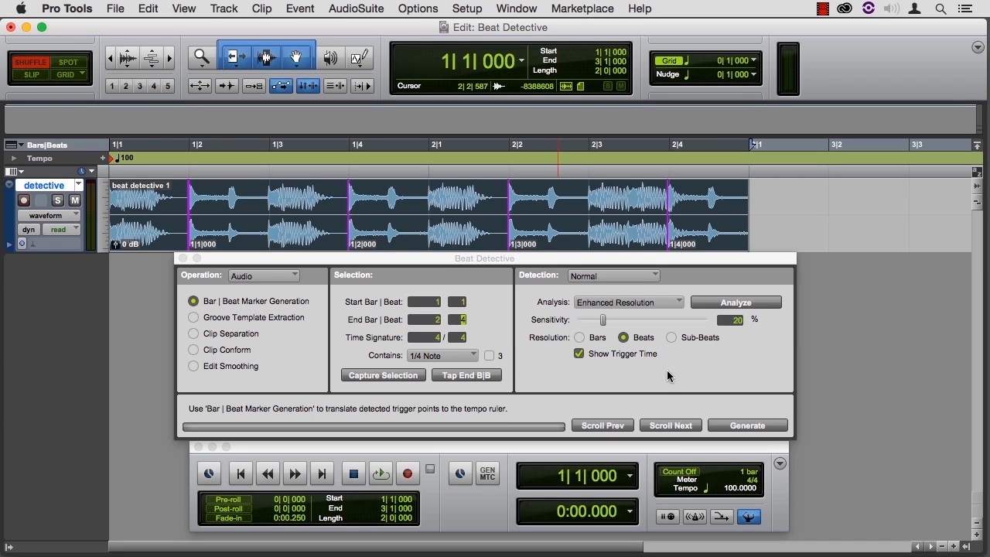
click(726, 304)
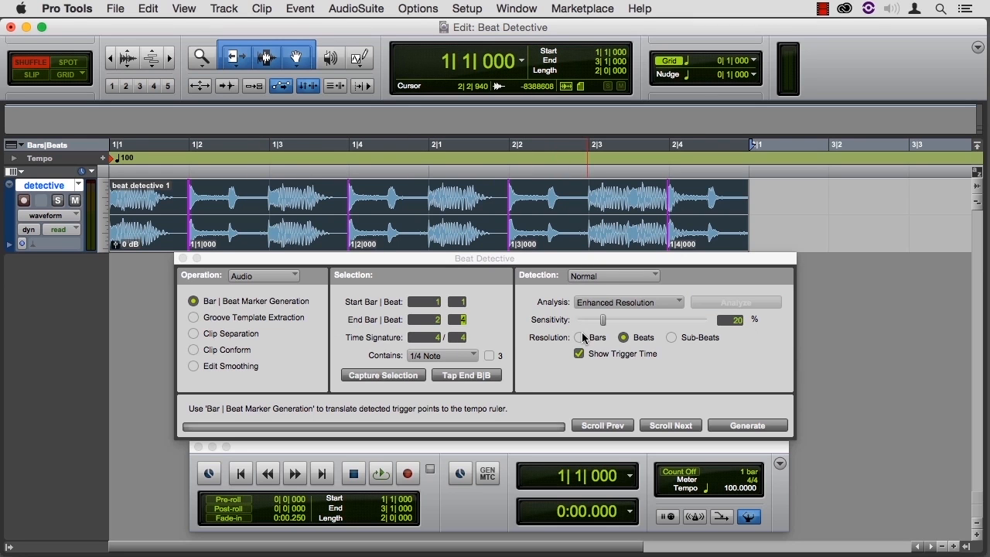
mouse_move(603, 320)
mouse_down()
mouse_move(594, 318)
mouse_move(604, 325)
mouse_up()
Step: Capture the clip selection in Beat Detective so that it ends at bar 3, beat 1
click(387, 378)
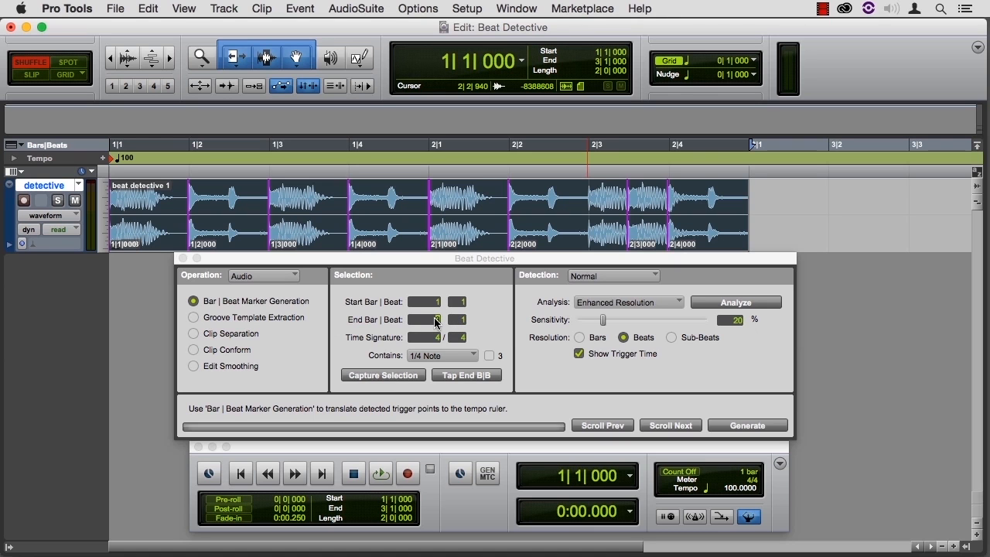
text(2)
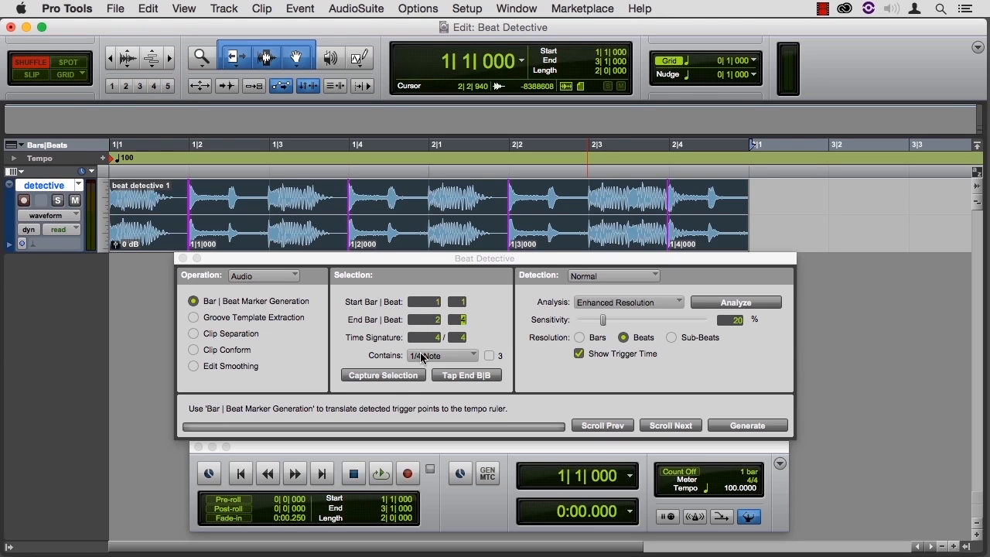
click(409, 378)
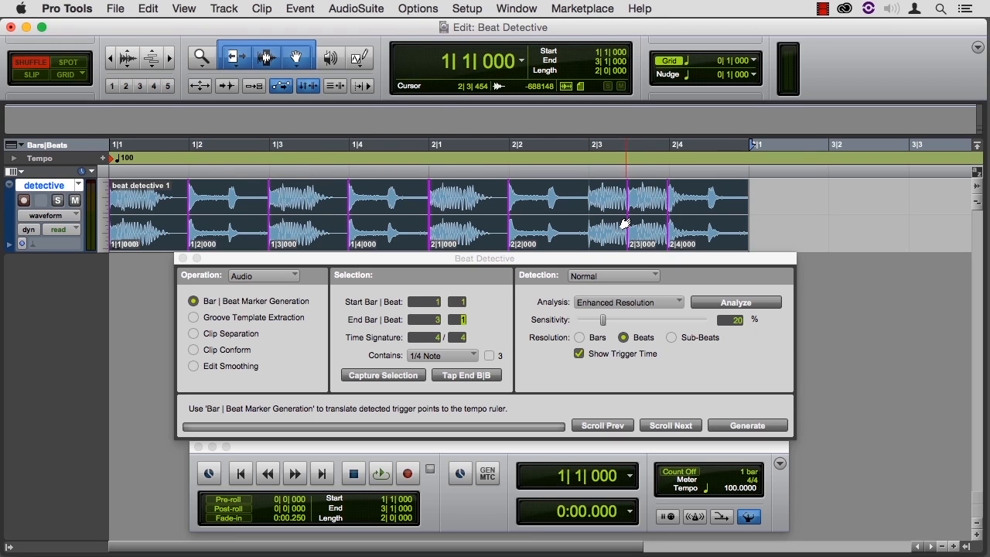
Step: Move the 2|3 trigger back onto the start of its hit and fine-adjust the 2|4 trigger's position, keeping trigger times shown
drag(625, 223, 589, 226)
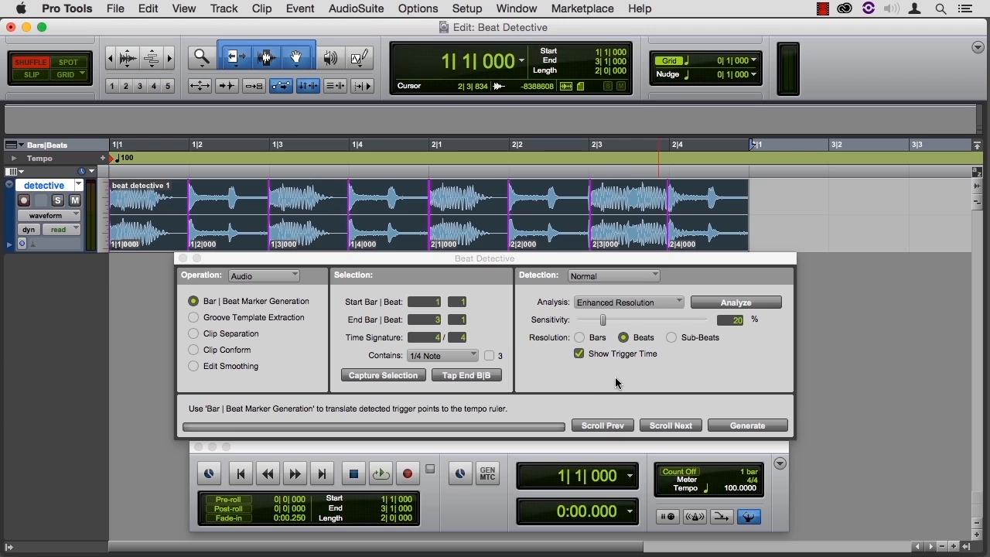
click(579, 354)
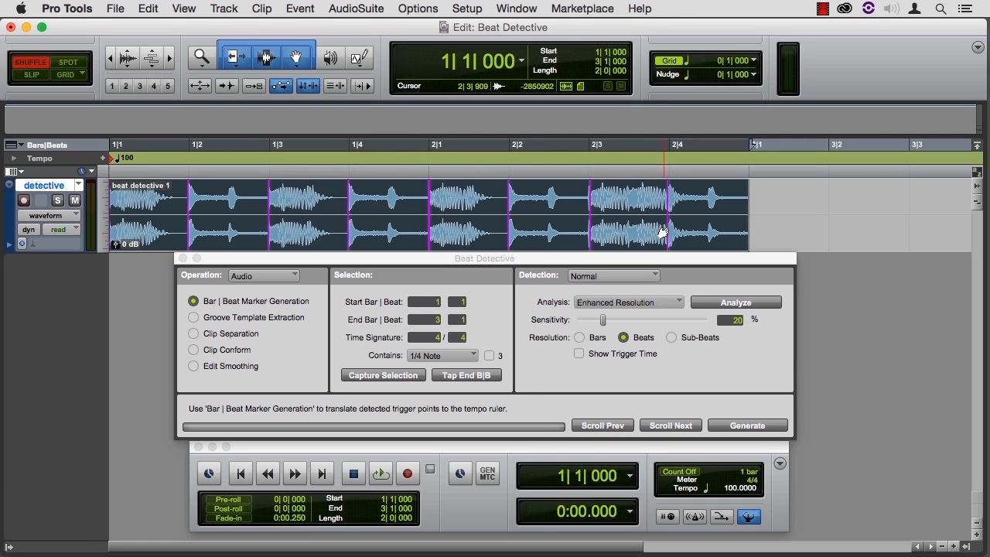
drag(667, 233, 671, 231)
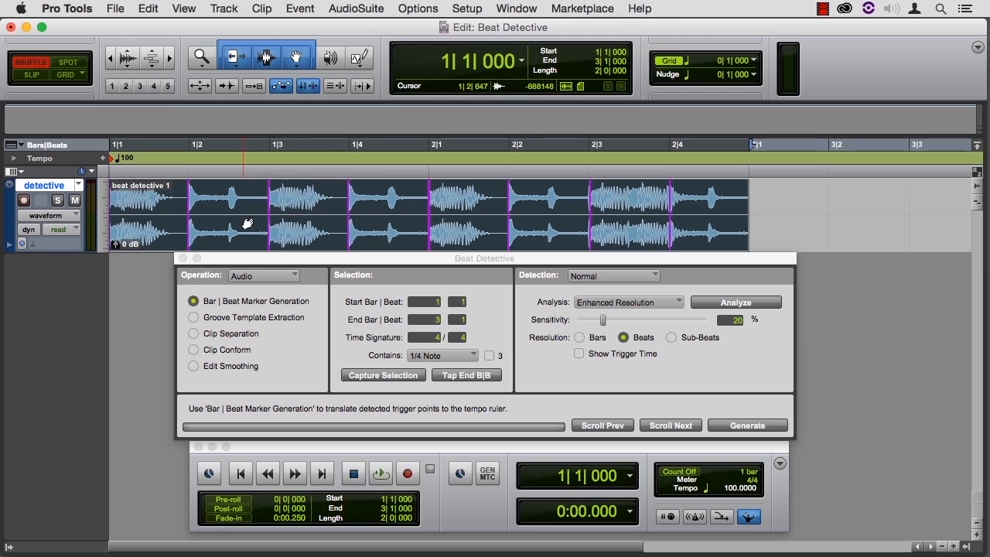
click(579, 355)
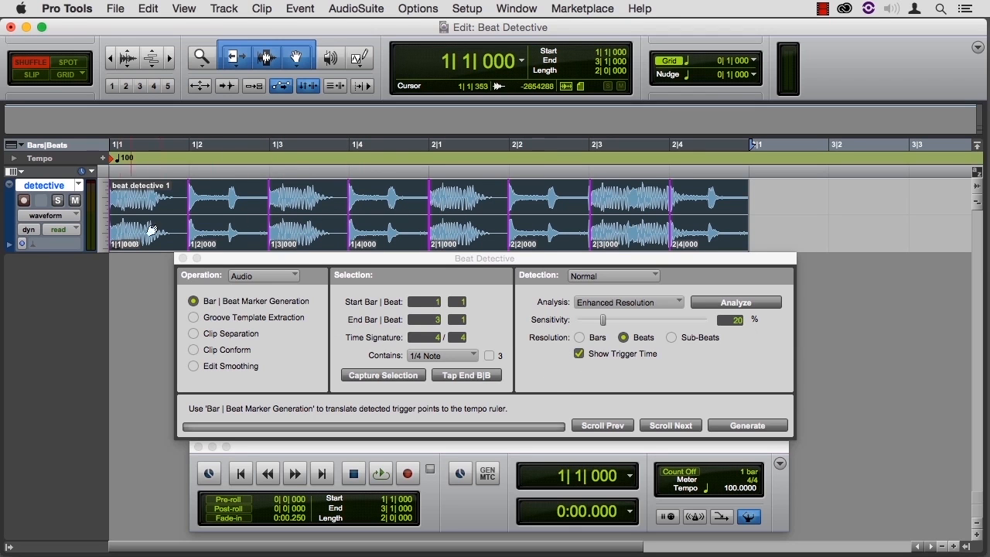